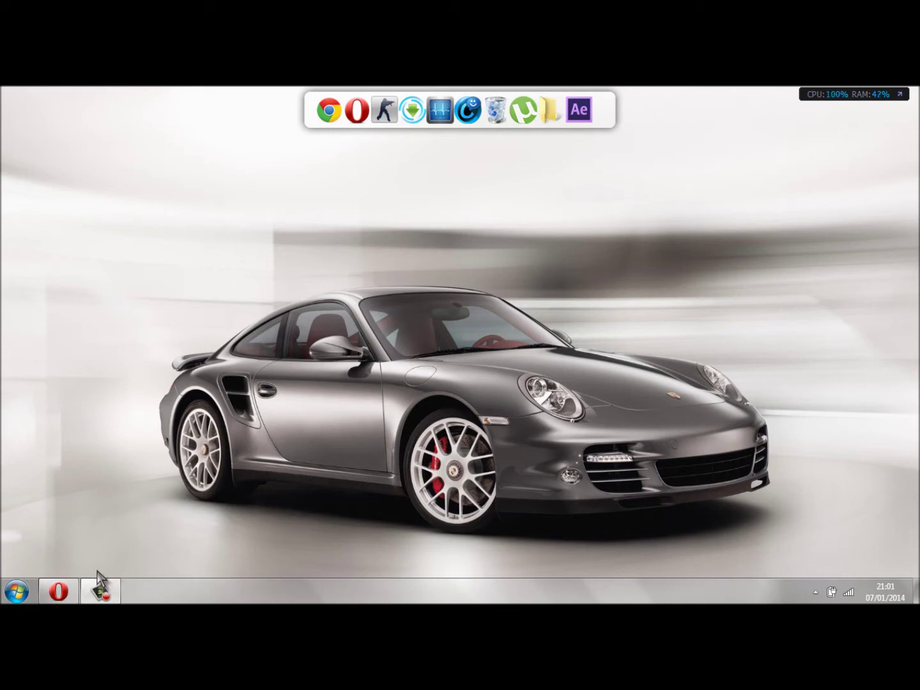
Download the RocketDock-v1.3.5 installer from rocketdock.com/download to the desktop (Bureau) and move its icon onto a clear desktop area
left_click(59, 590)
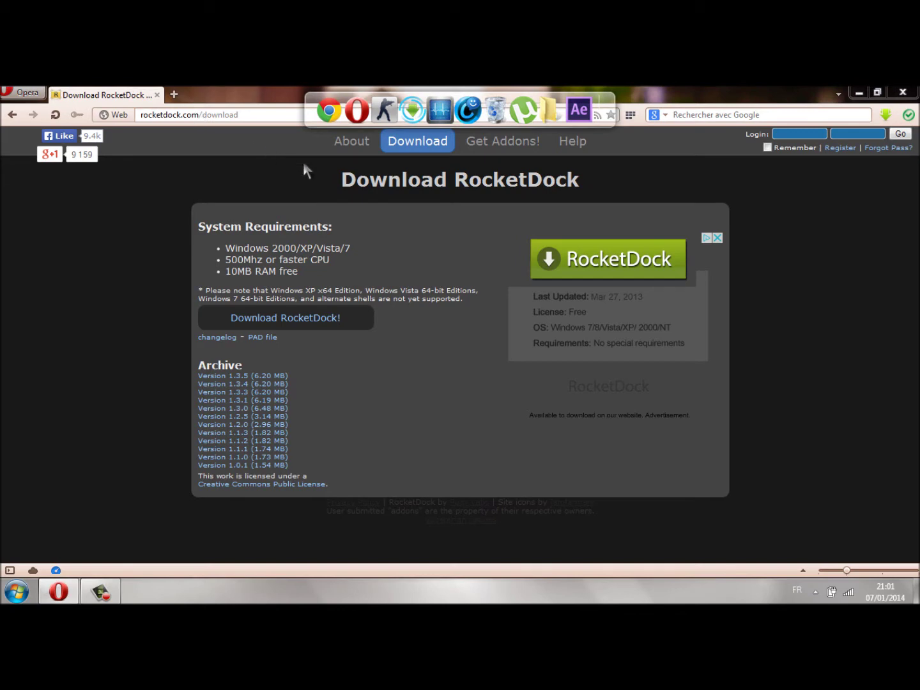
left_click(308, 322)
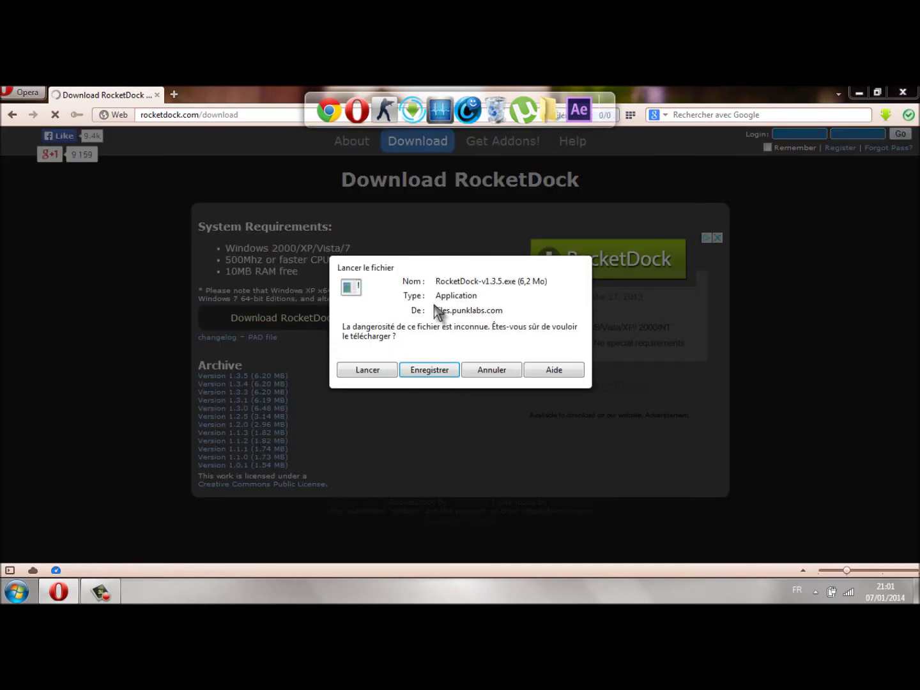
left_click(446, 371)
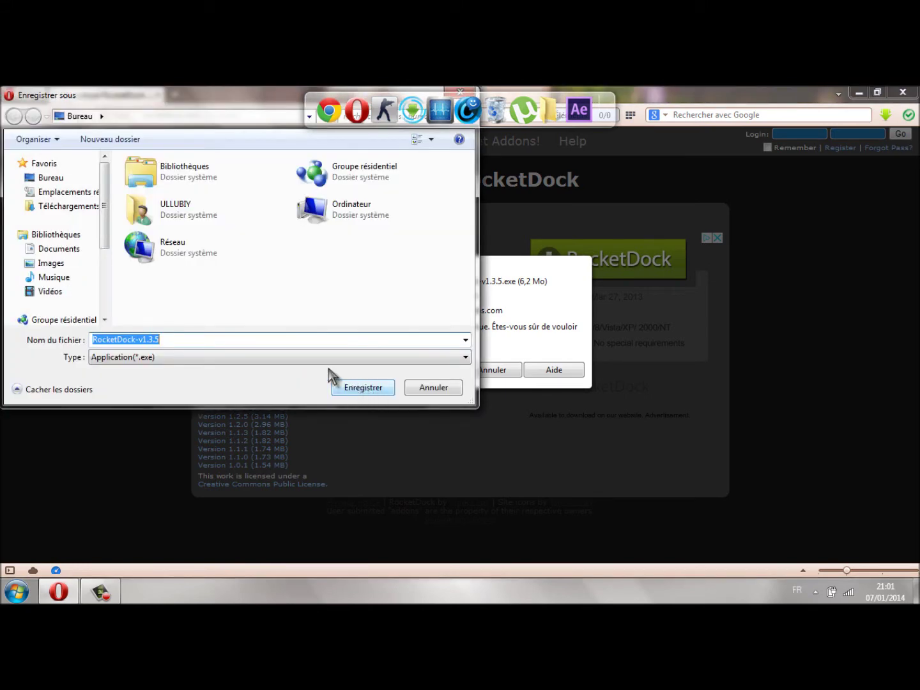
left_click(350, 388)
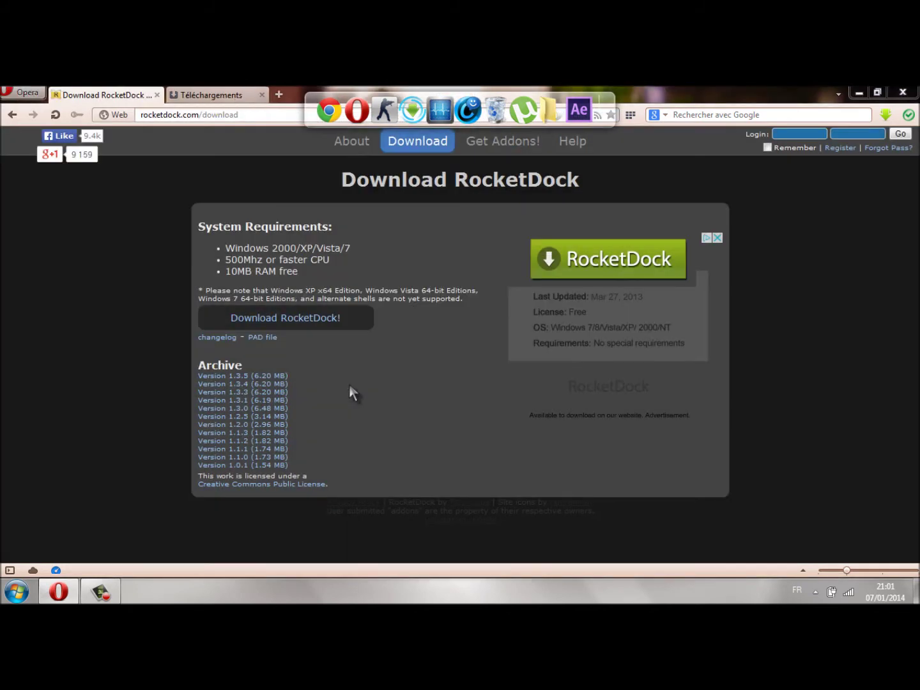
left_click(860, 94)
left_click_drag(15, 123, 204, 285)
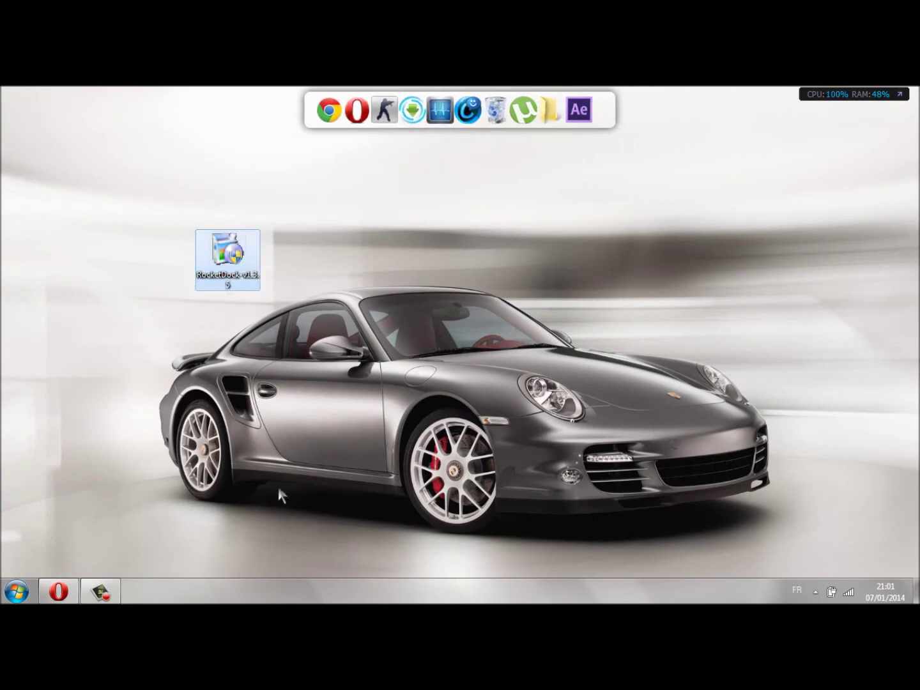
left_click(97, 593)
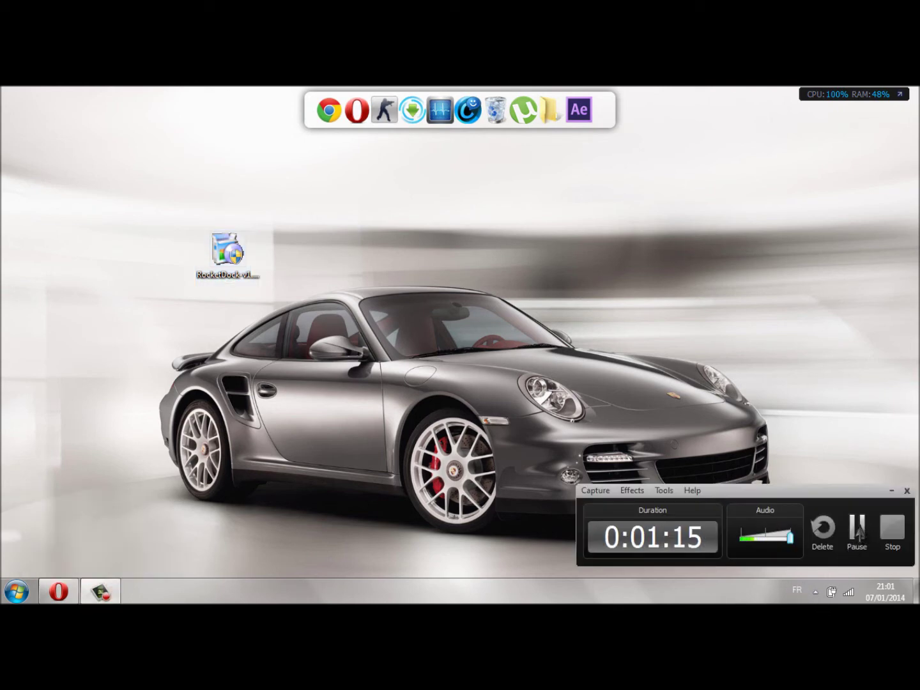
left_click(856, 528)
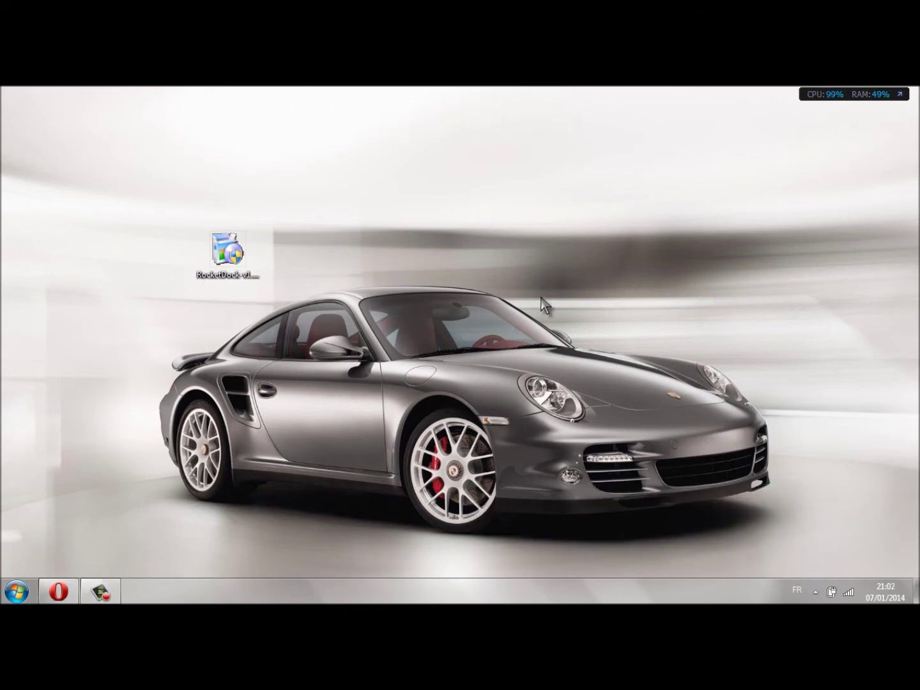
left_click_drag(215, 281, 142, 214)
left_click_drag(79, 140, 229, 175)
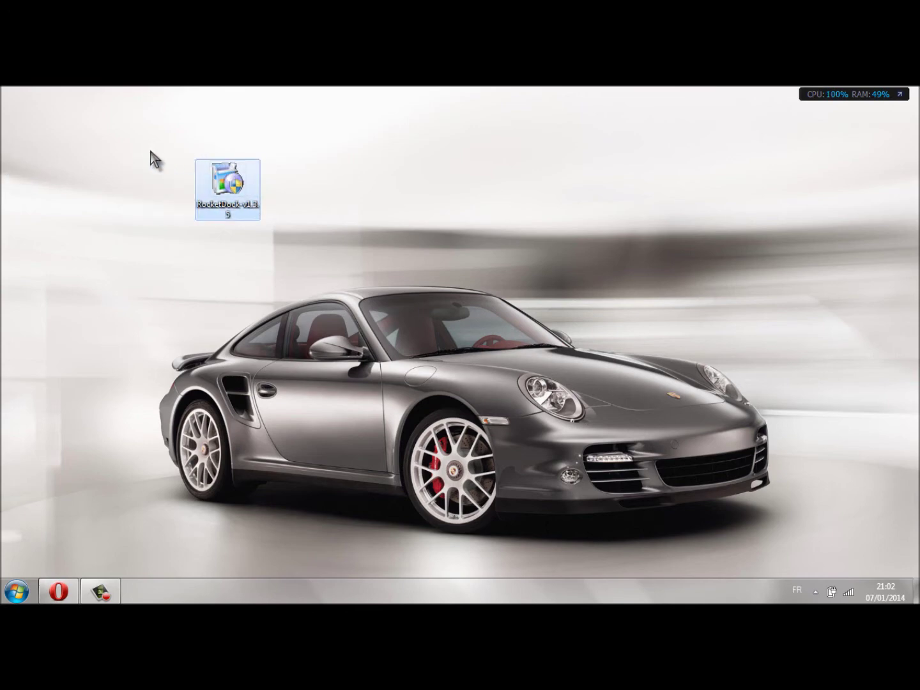
left_click(356, 316)
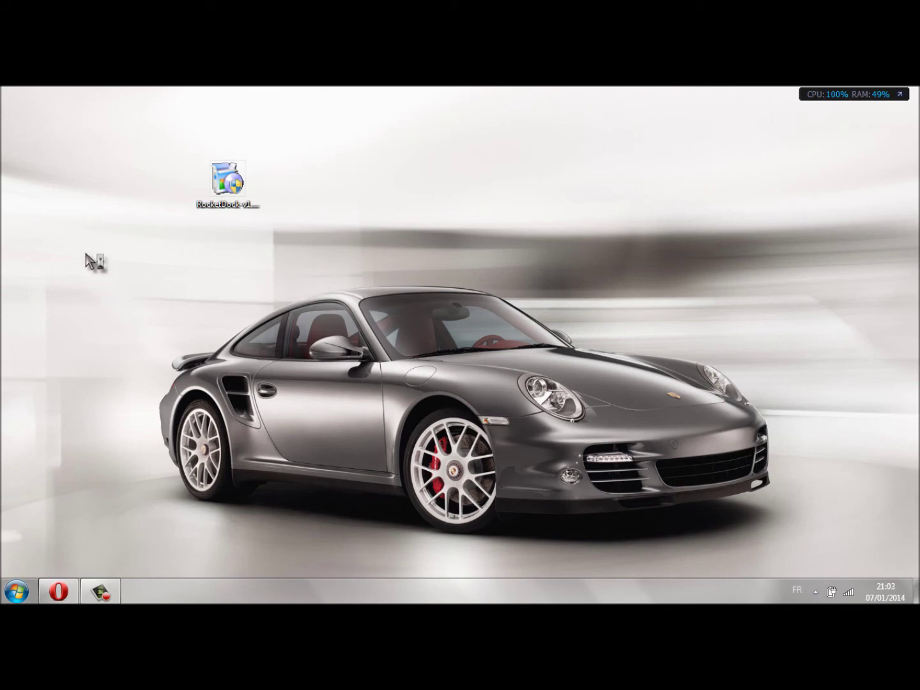
Launch the RocketDock installer from the desktop with English as the setup language
double_click(227, 179)
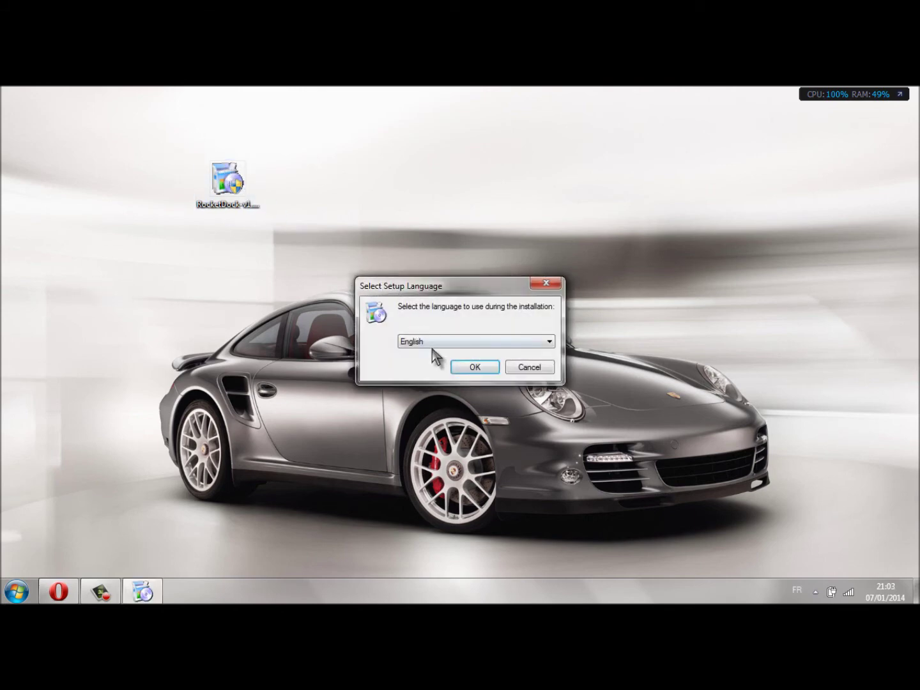
left_click(409, 342)
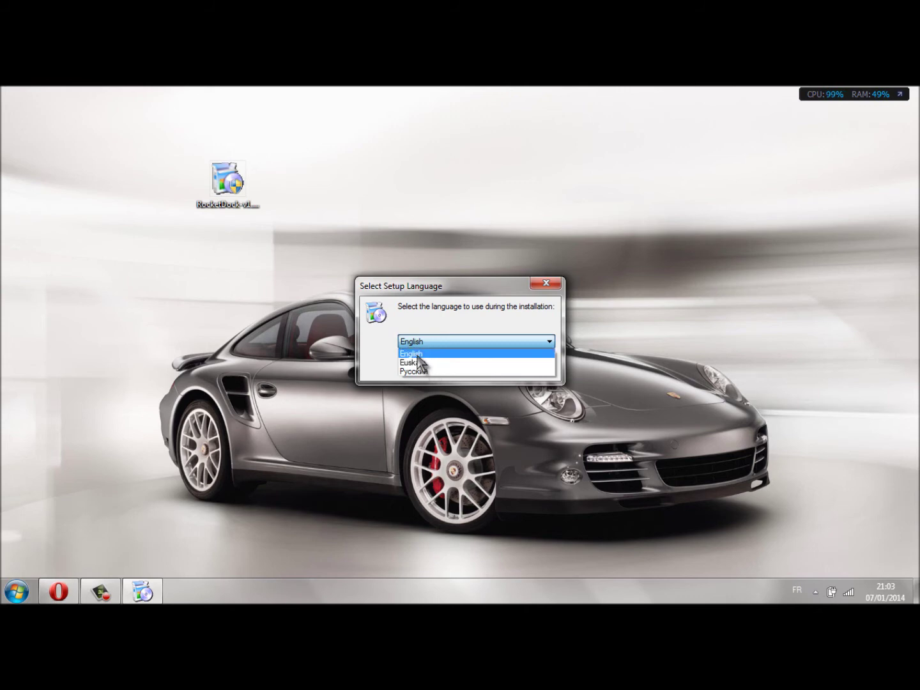
left_click(414, 354)
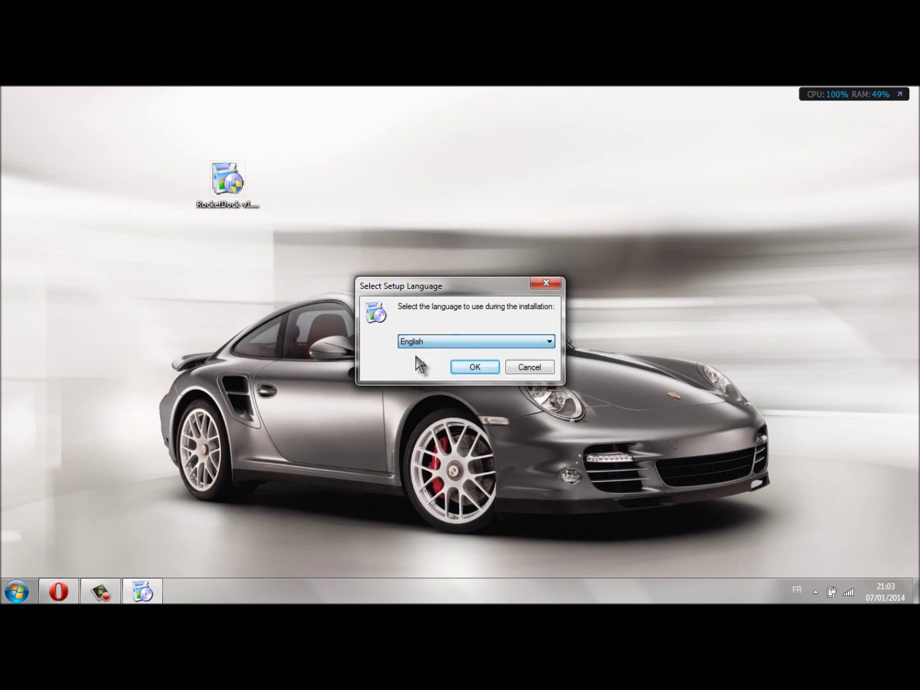
left_click(465, 368)
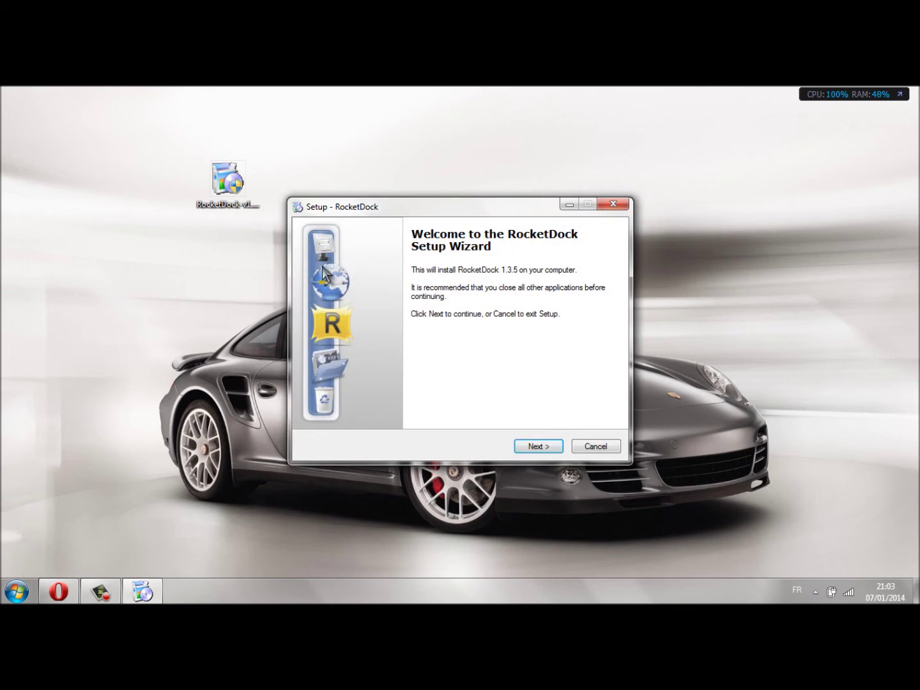
Accept the licence agreement and set up the installation into the existing C:\Program Files (x86)\RocketDock folder with a desktop icon
left_click(524, 447)
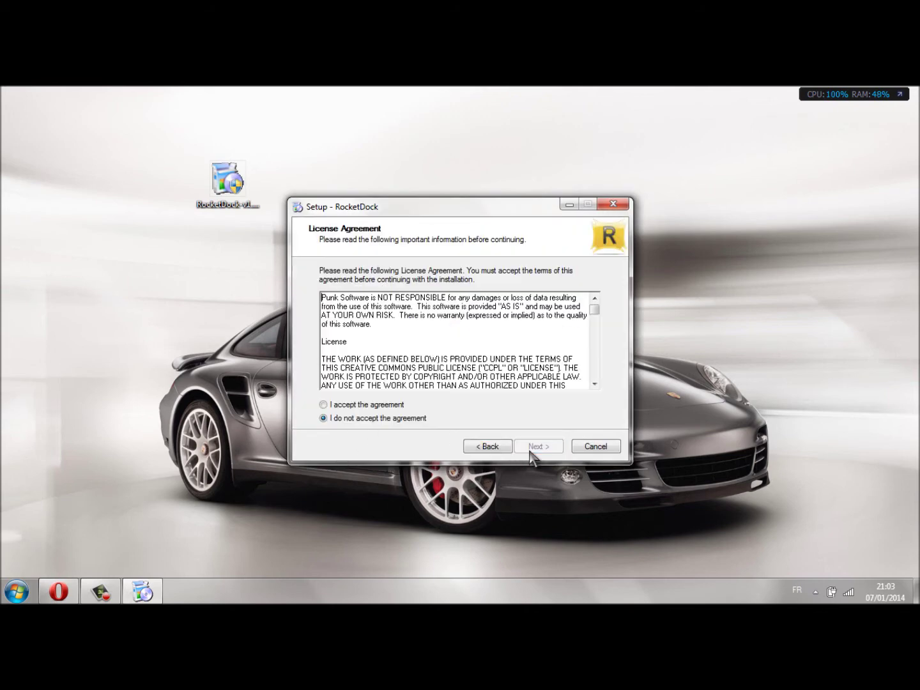
left_click(324, 406)
left_click(535, 445)
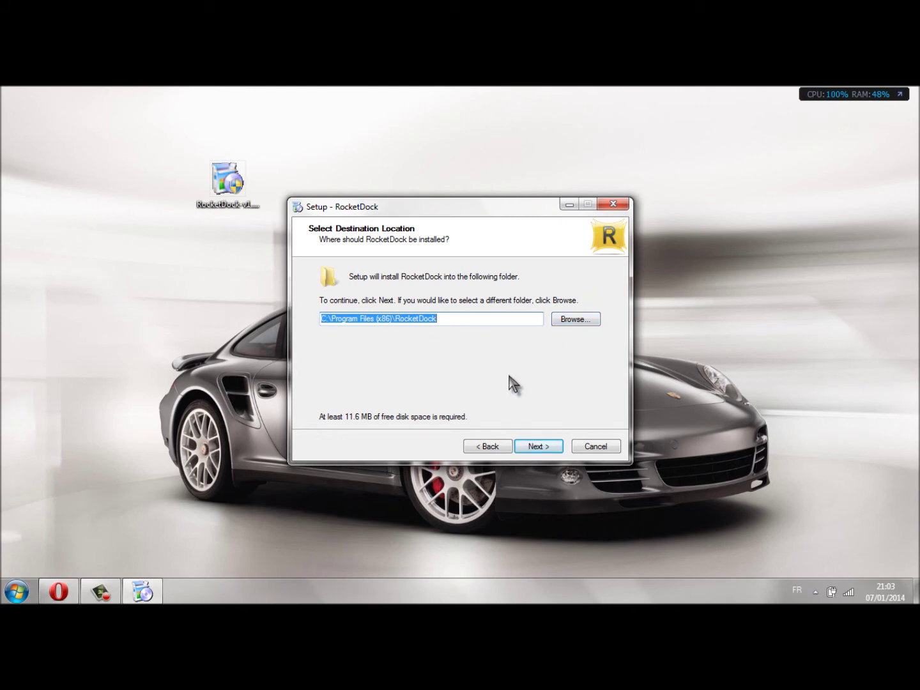
left_click(544, 447)
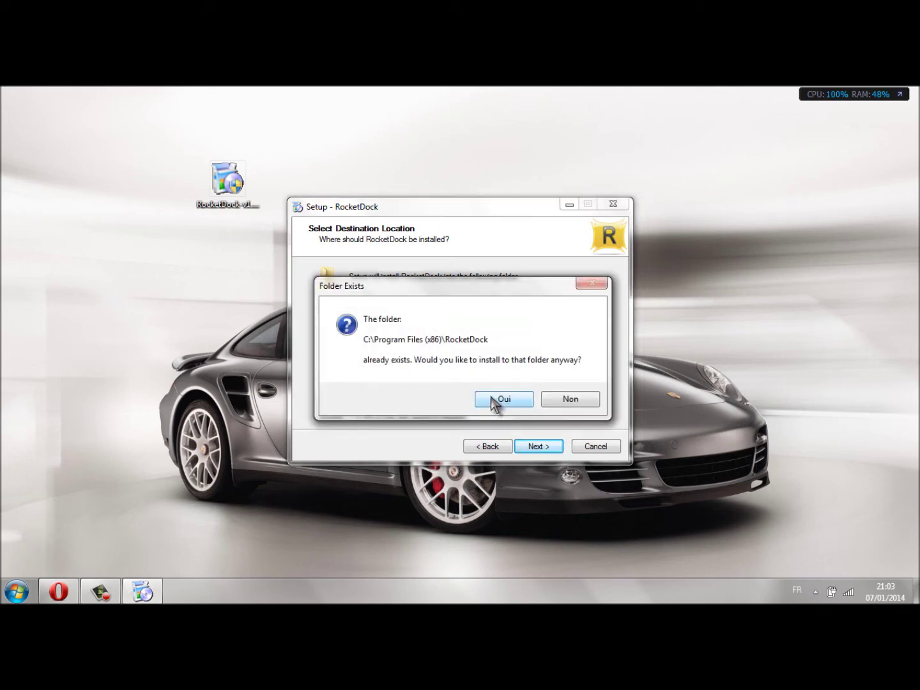
left_click(493, 401)
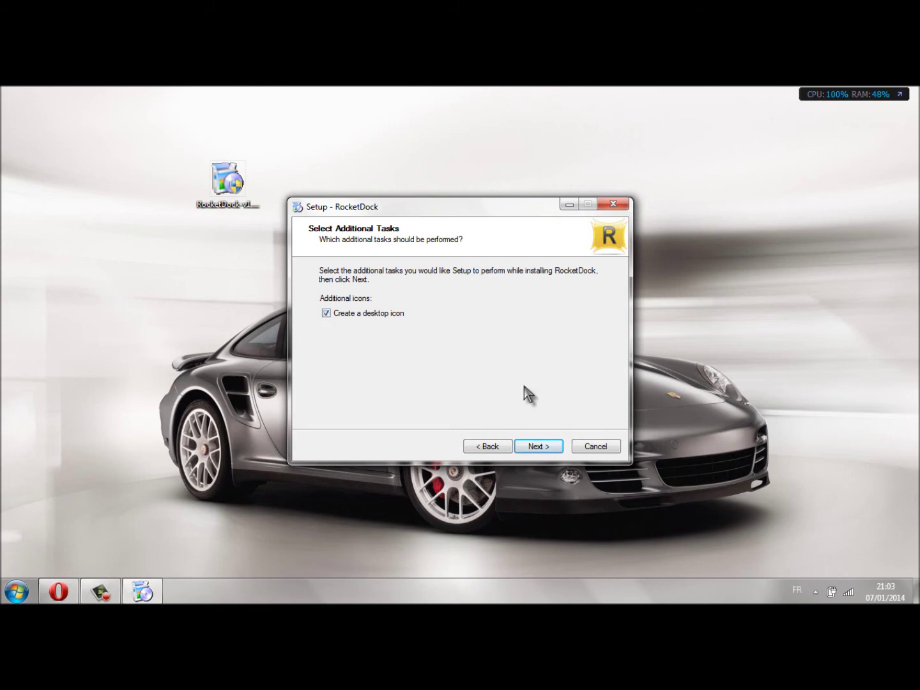
left_click(531, 447)
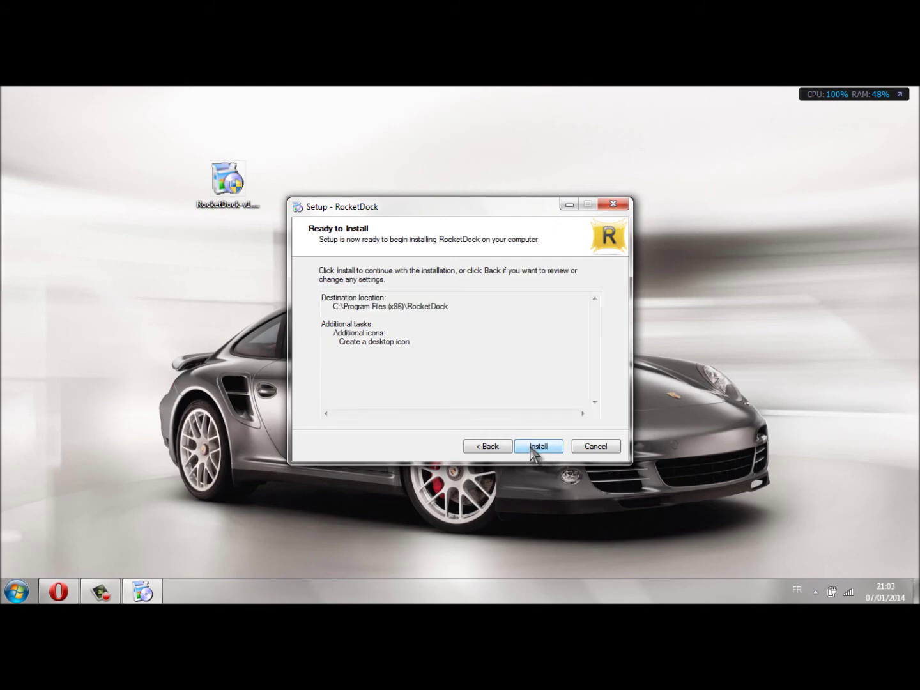
Install RocketDock, retrying and then skipping the RocketDock.dll file replacement, and finish the setup wizard
left_click(537, 446)
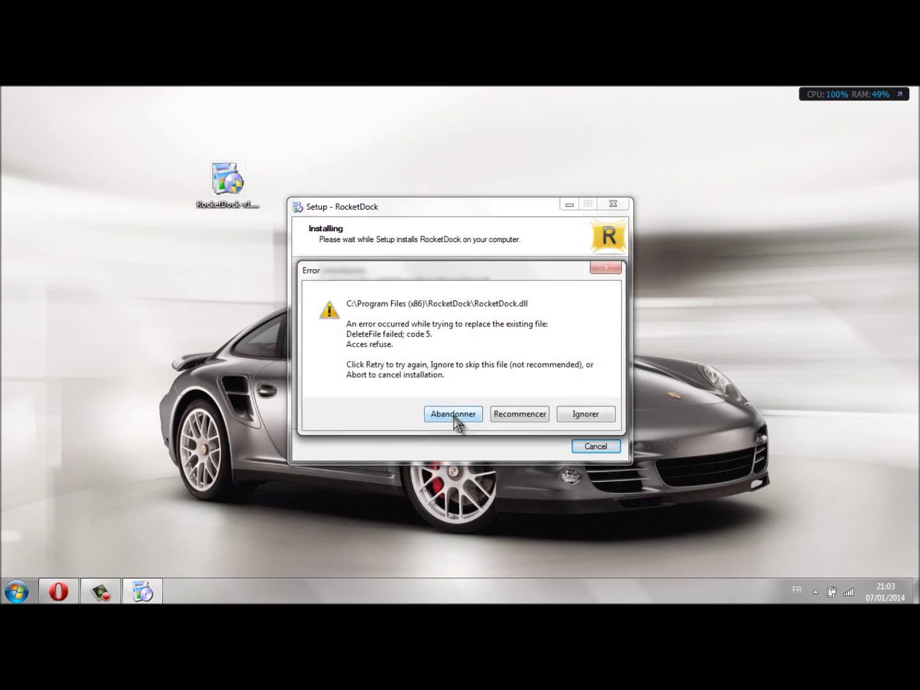
left_click(506, 415)
left_click(582, 415)
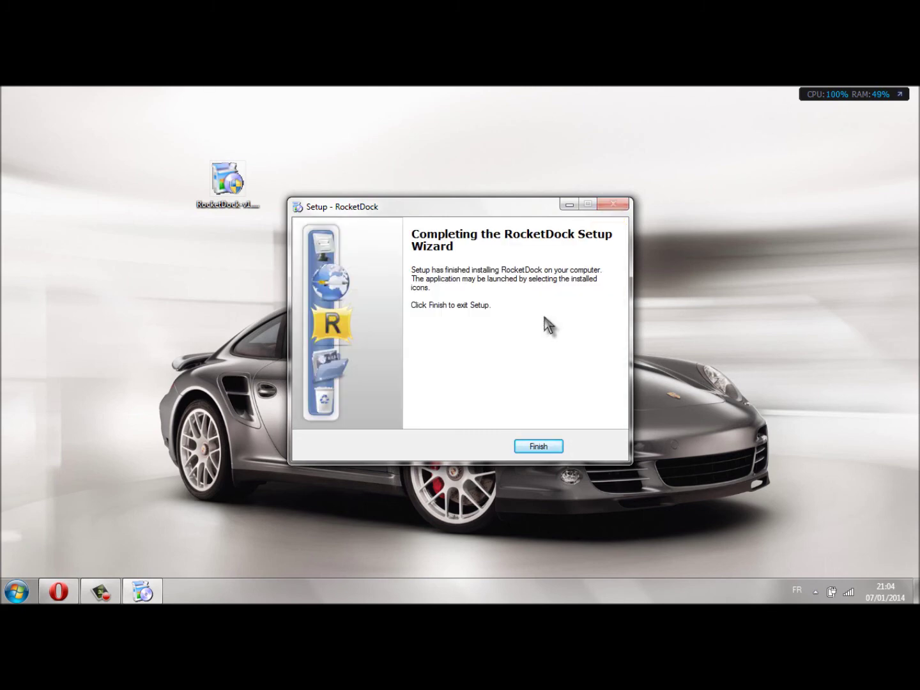
left_click(536, 446)
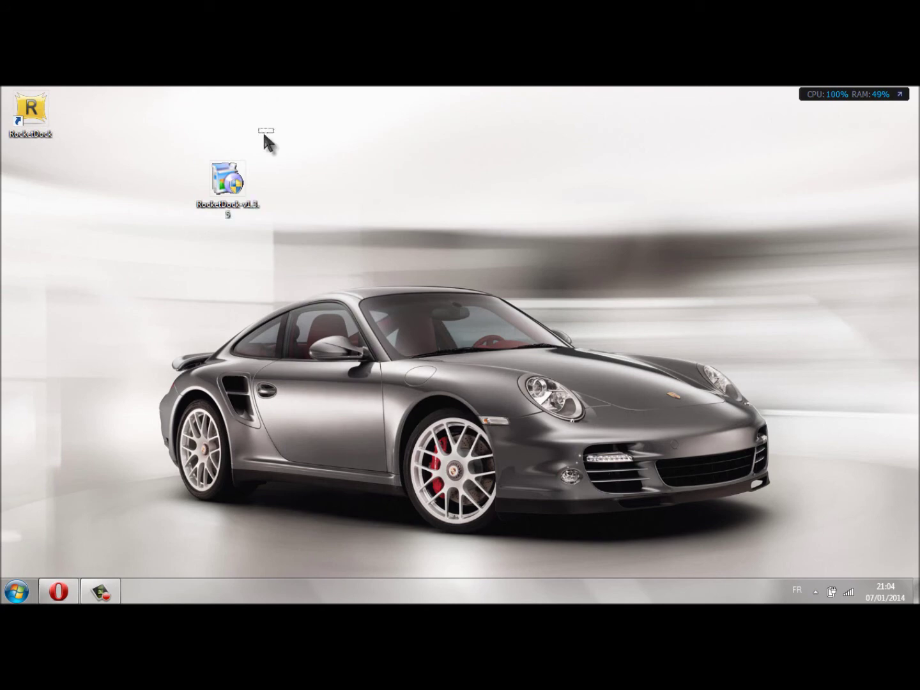
Delete the RocketDock-v1.3.5 installer file from the desktop
left_click_drag(263, 134, 200, 164)
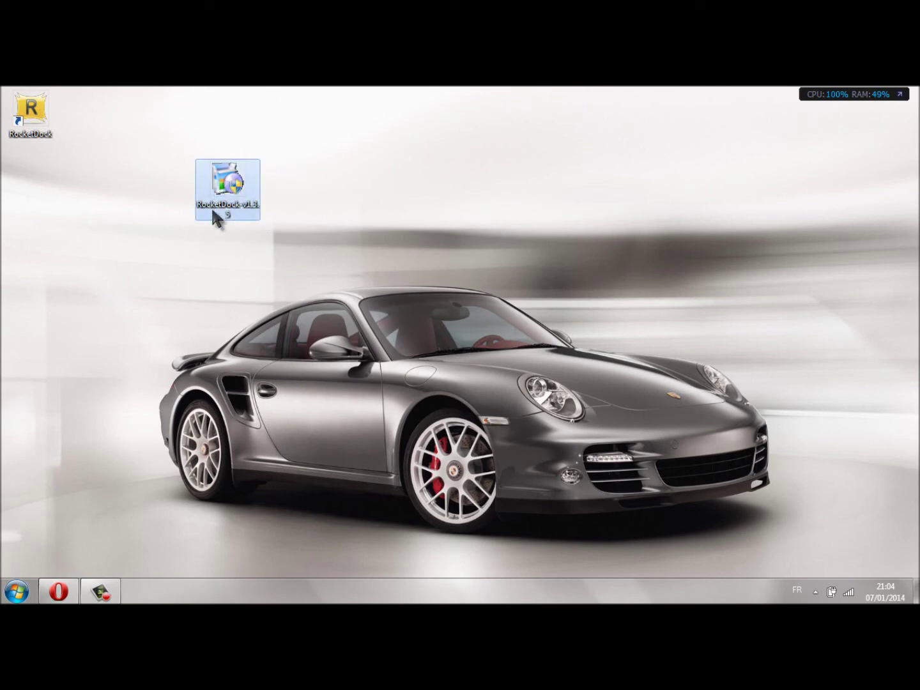
right_click(215, 198)
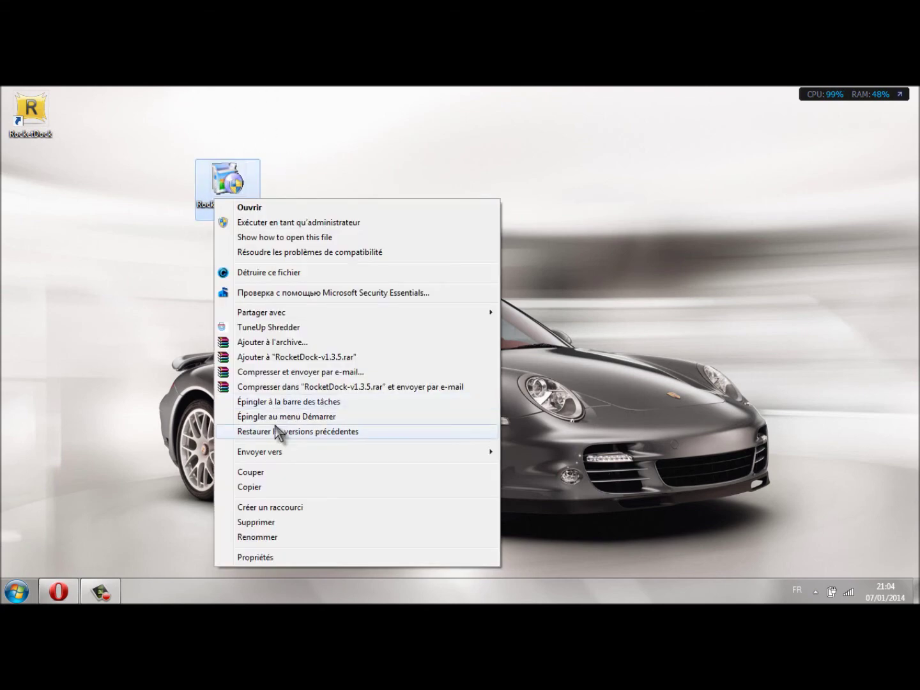
left_click(261, 523)
left_click(515, 393)
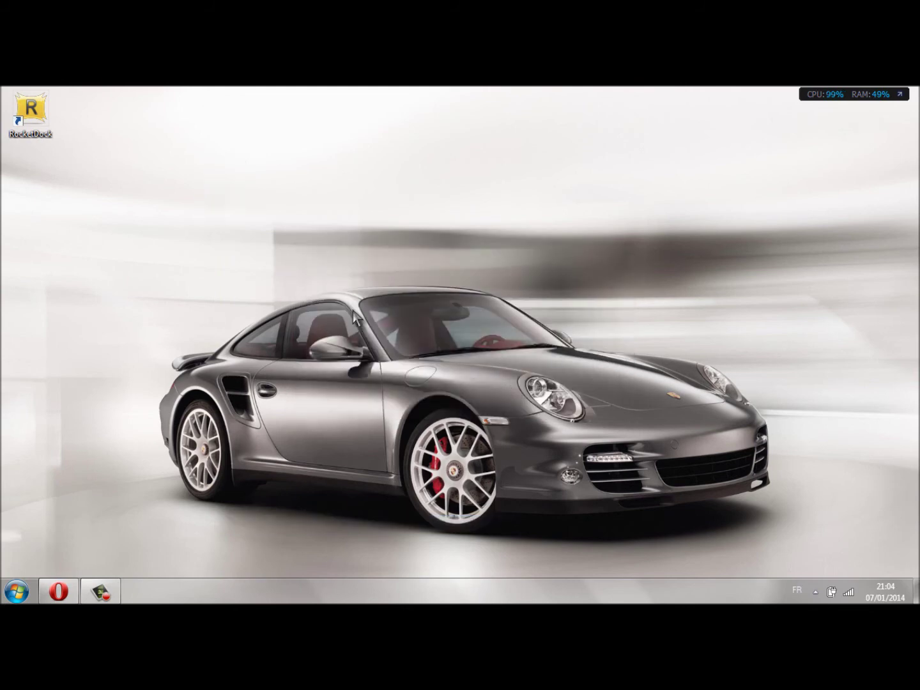
Move the RocketDock shortcut toward the middle of the desktop and delete it to the recycle bin
left_click_drag(45, 128, 393, 256)
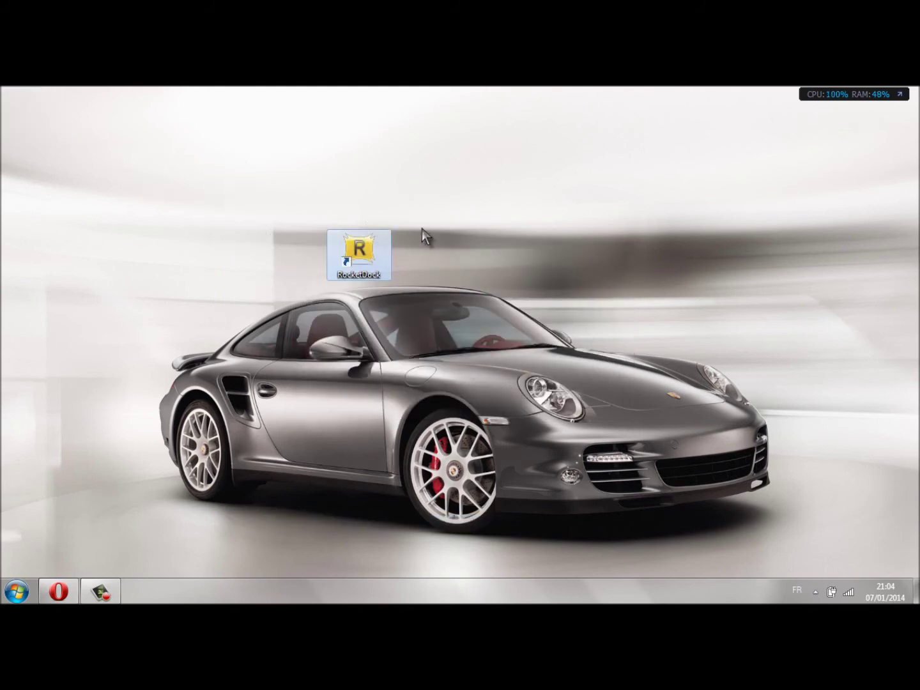
left_click_drag(331, 289, 346, 246)
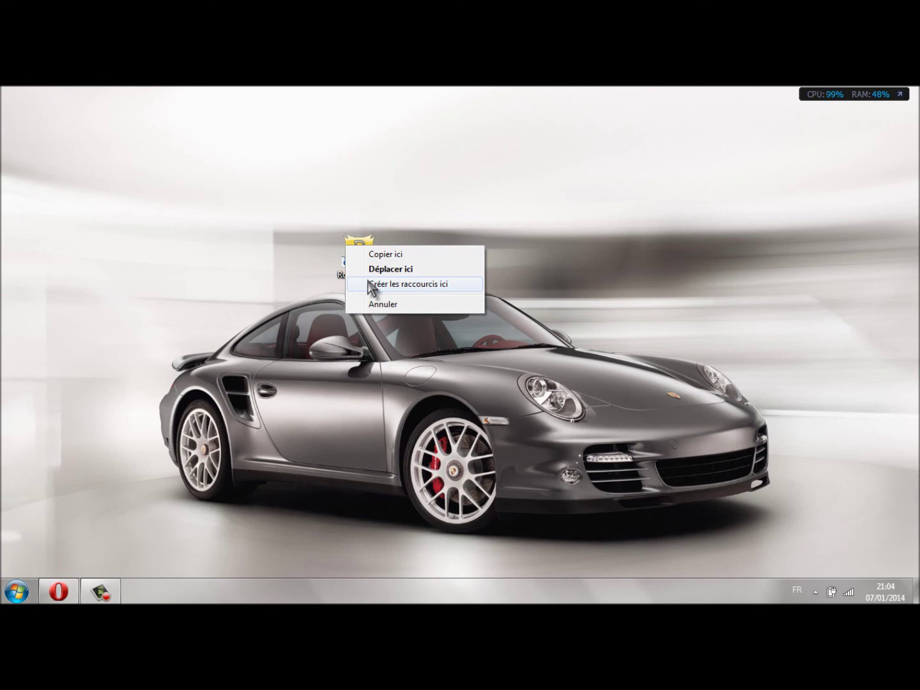
left_click(353, 244)
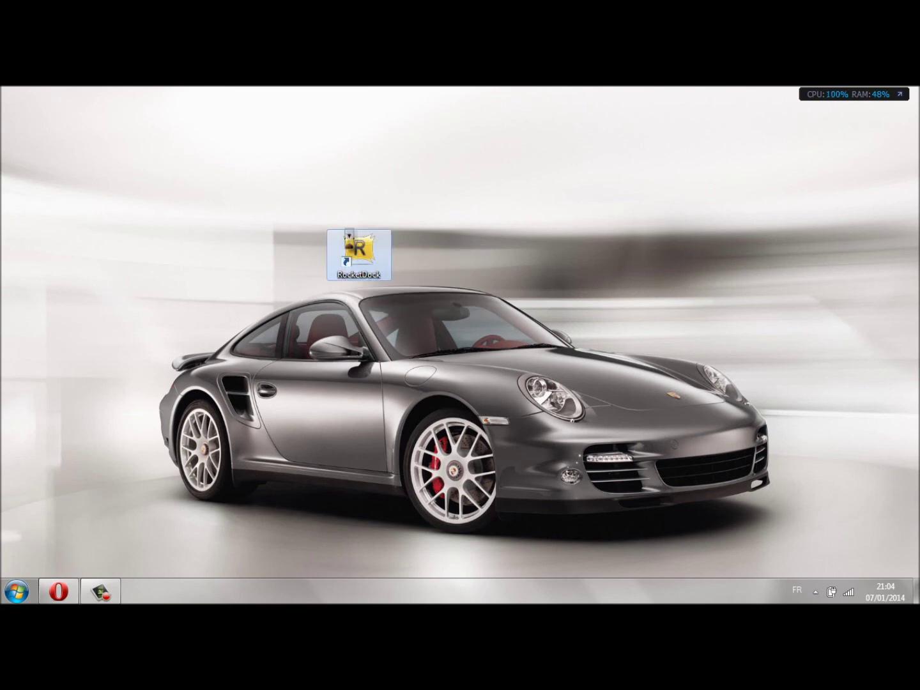
right_click(350, 249)
left_click(414, 534)
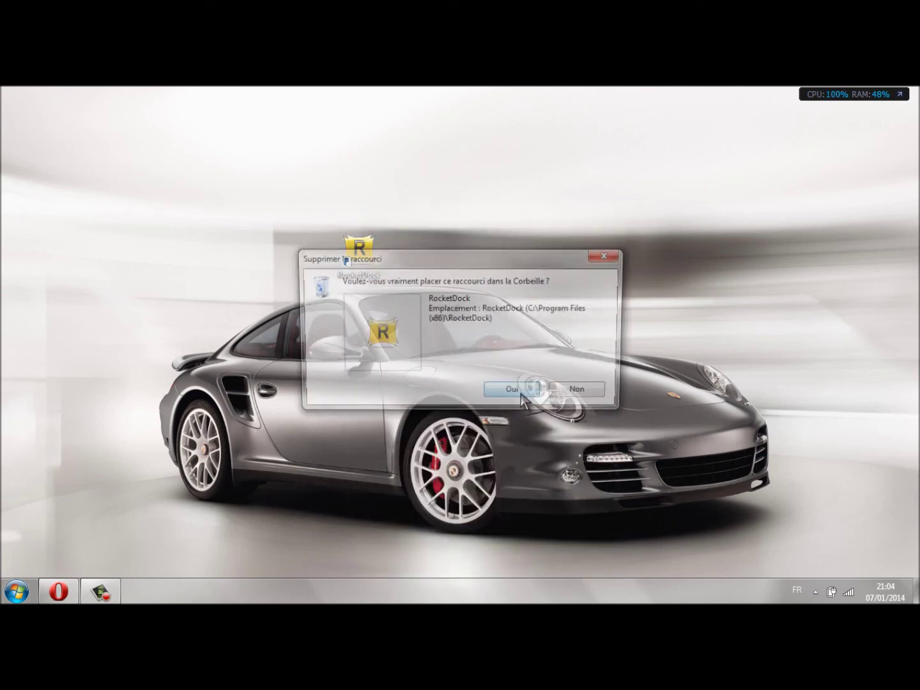
left_click(508, 389)
Launch the installed RocketDock program
left_click(16, 590)
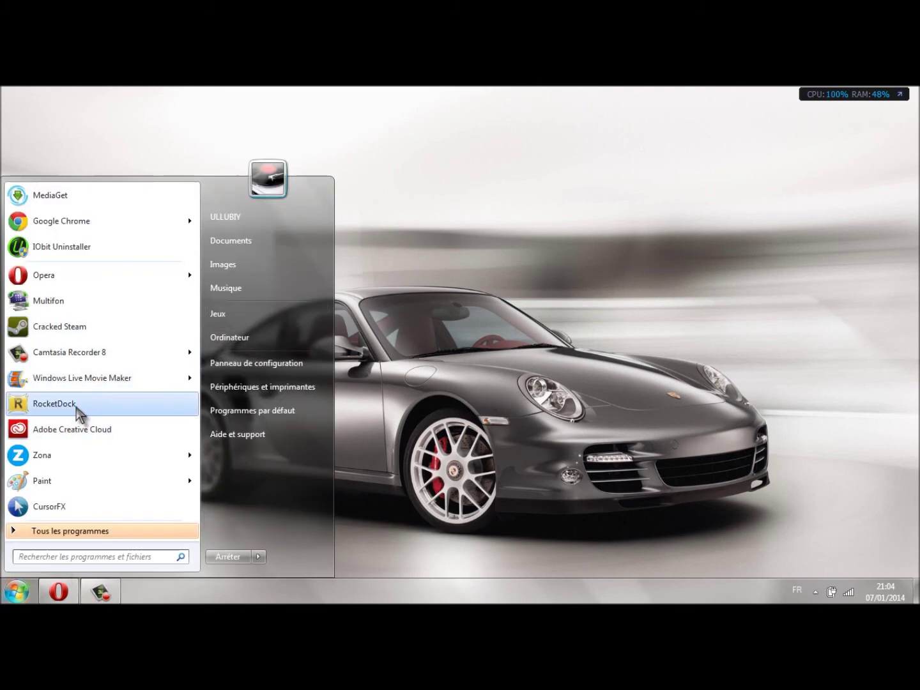
left_click(55, 404)
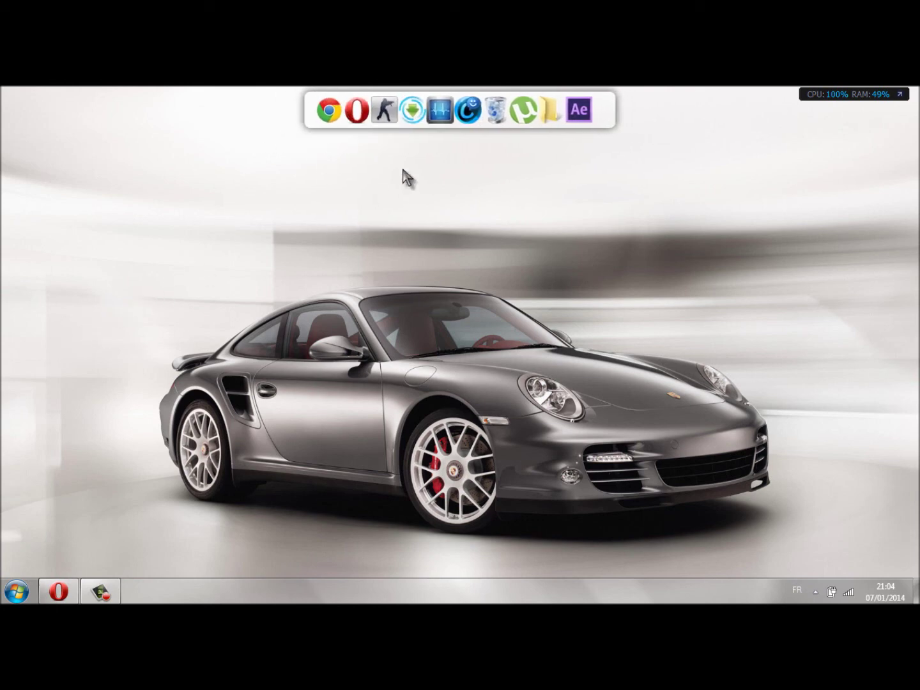
Add the CursorFX program after the After Effects icon in the dock and remove it from the dock again
left_click(21, 598)
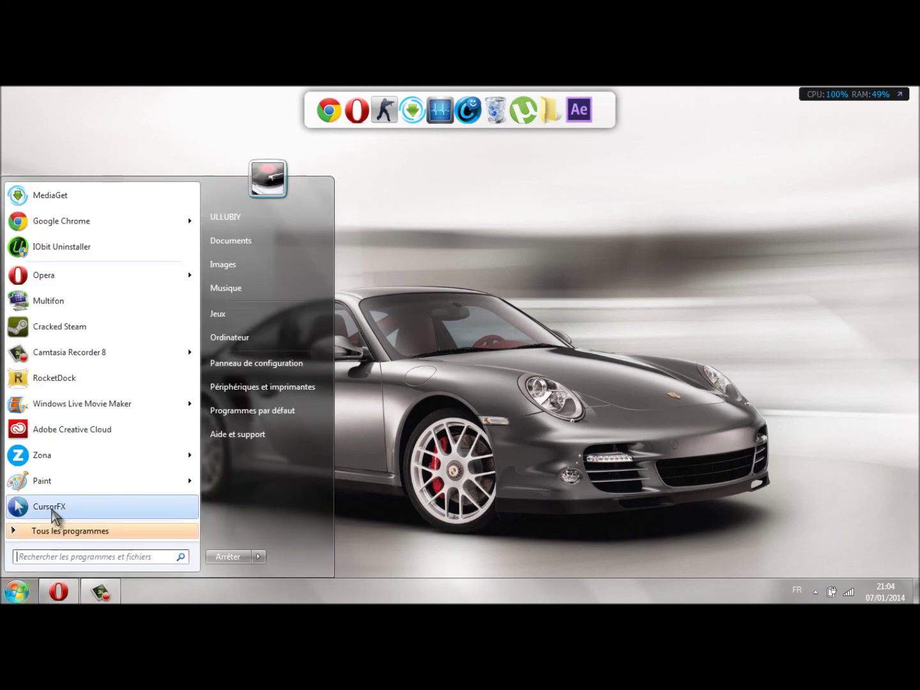
left_click_drag(55, 514, 604, 108)
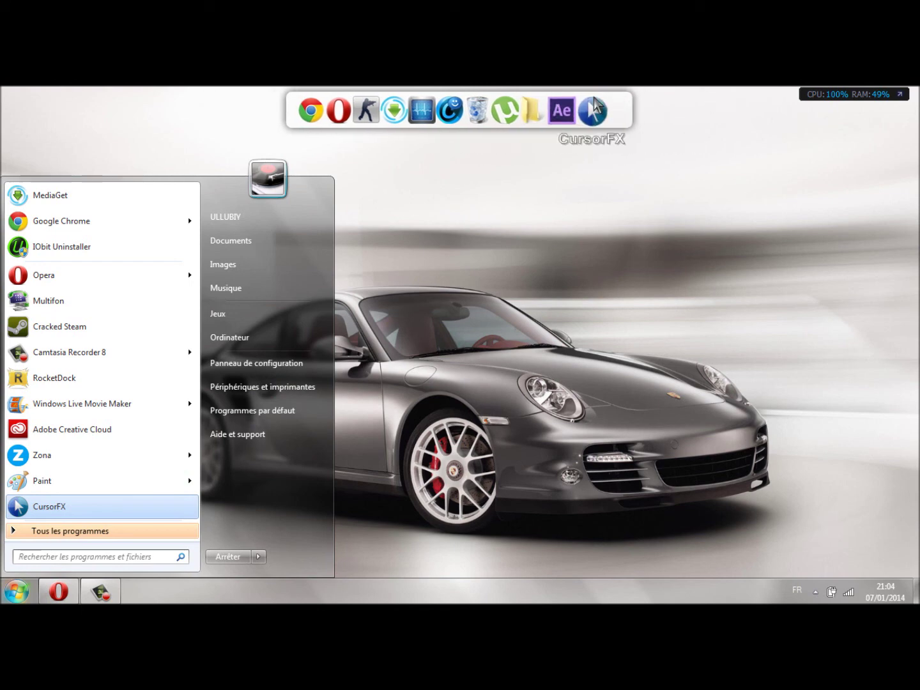
right_click(591, 118)
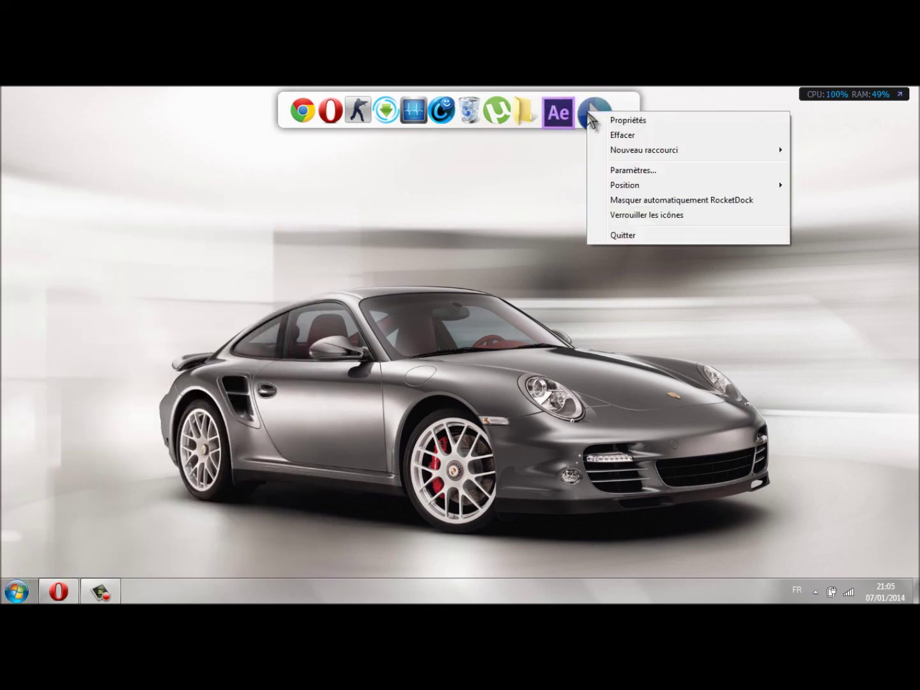
left_click_drag(593, 116, 560, 237)
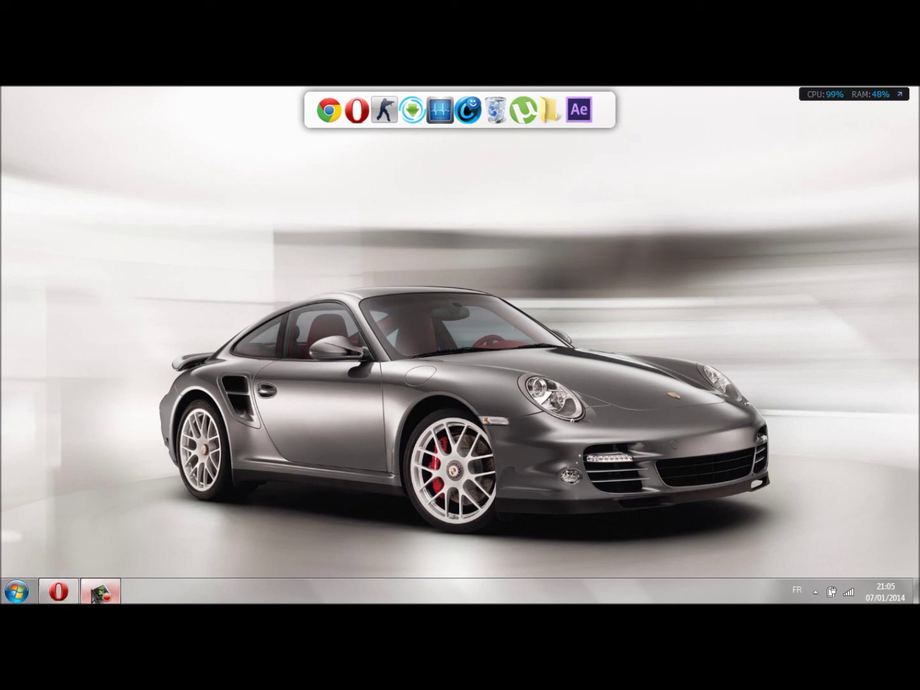
left_click(97, 593)
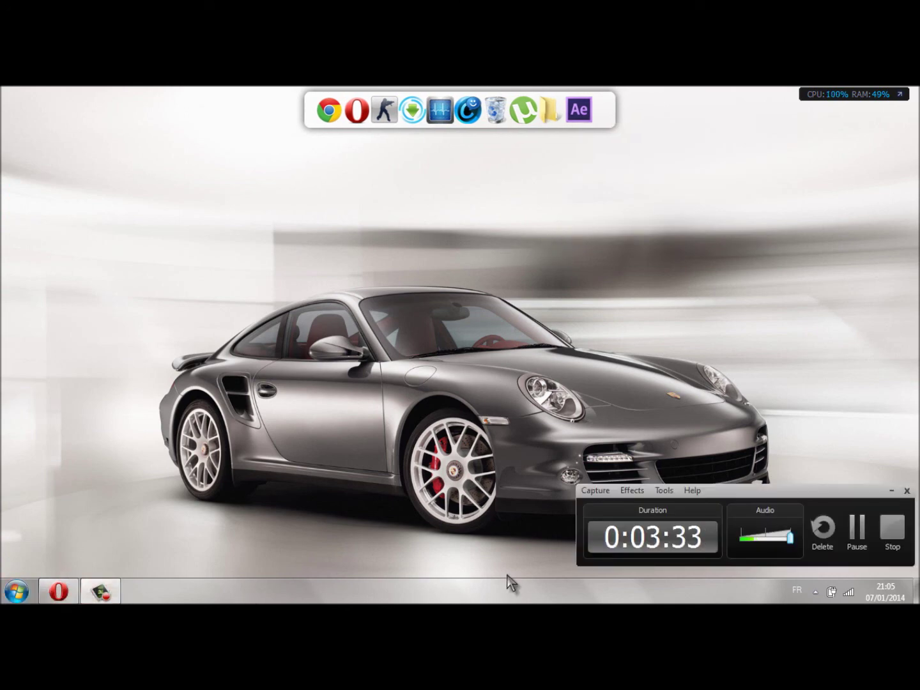